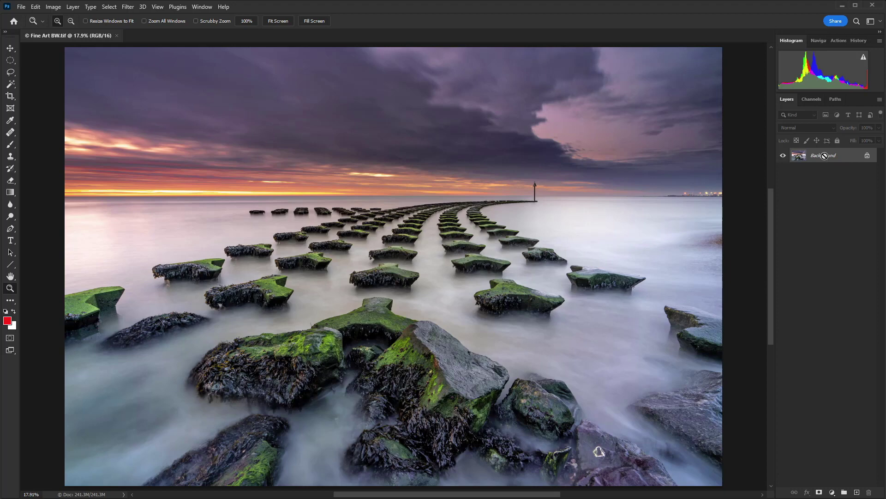
Step: Duplicate the Background layer twice and apply a 30-pixel Gaussian Blur to the uppermost copy
key(ctrl+j)
key(ctrl+j)
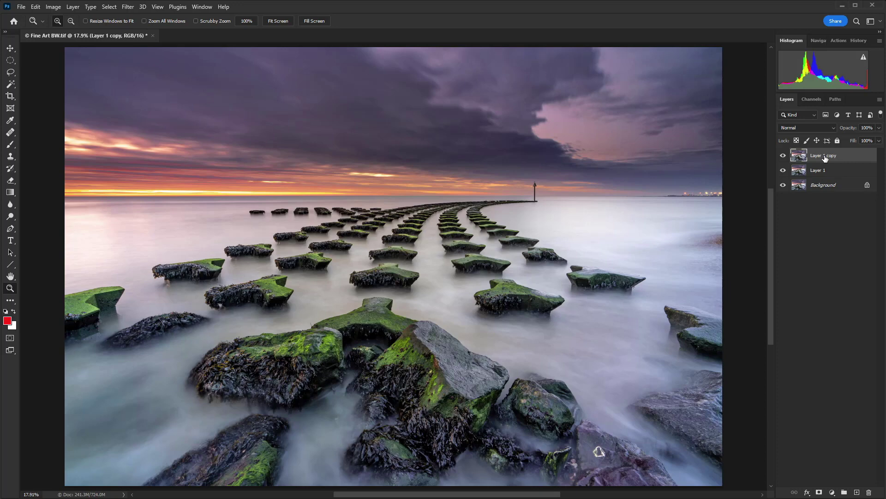
click(129, 8)
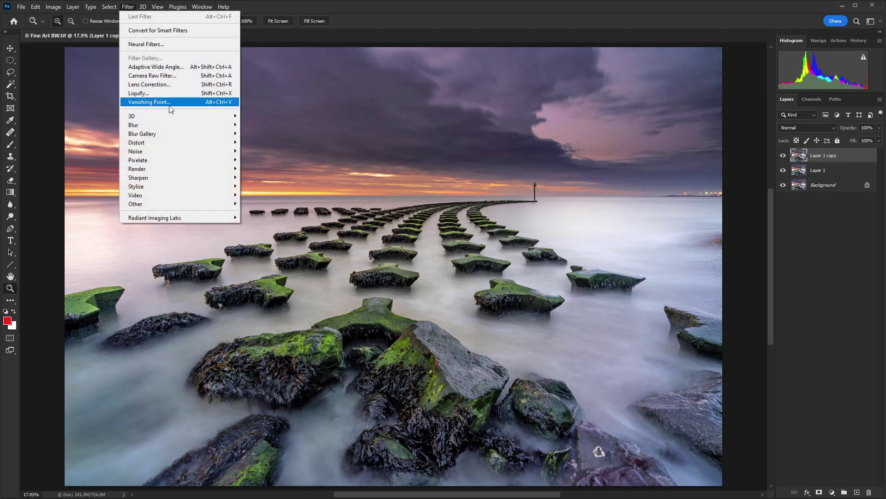
mouse_move(170, 125)
click(263, 159)
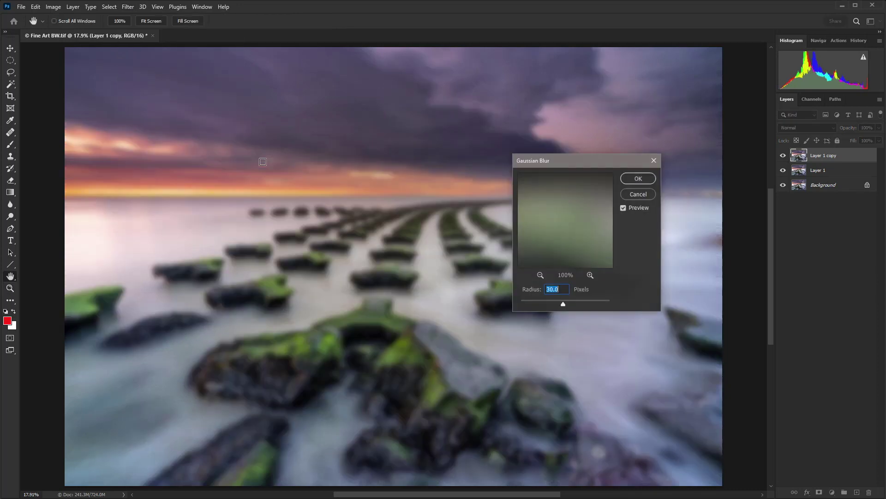
click(638, 178)
Step: Set the blurred layer's blend mode to Multiply and Layer 1's blend mode to Screen
click(833, 127)
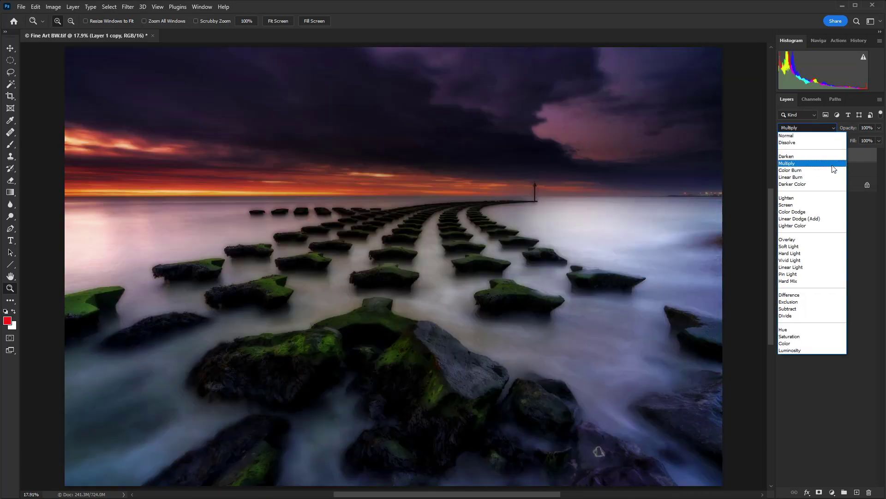
click(832, 164)
click(833, 172)
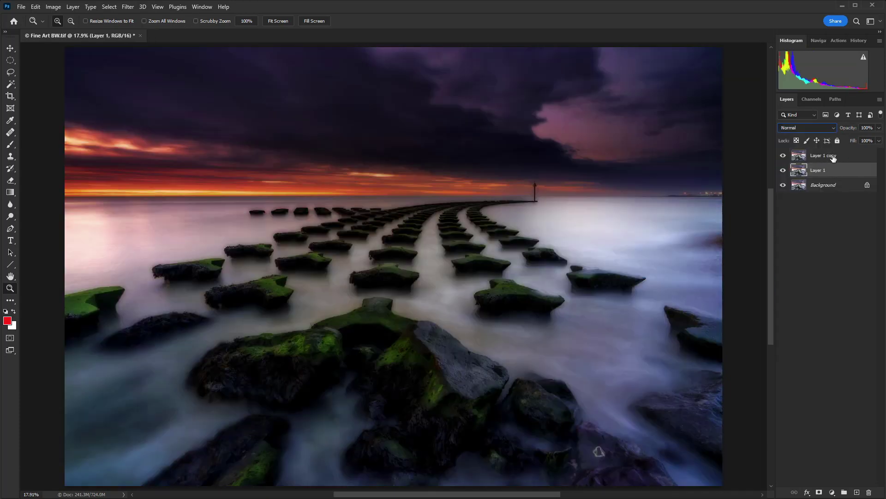
click(832, 129)
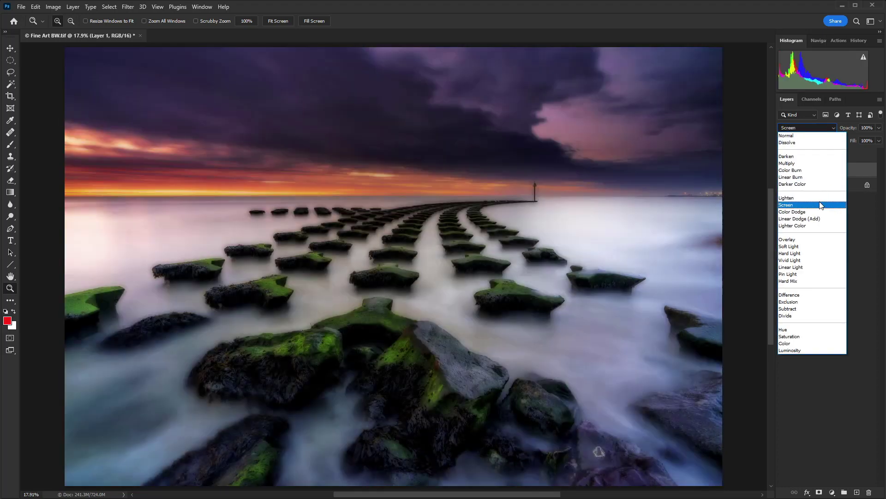
click(819, 204)
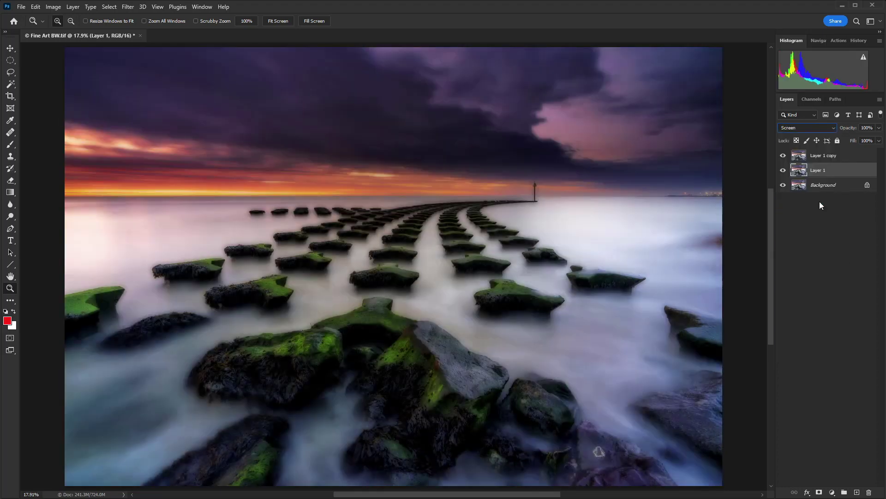
Step: Add a Curves adjustment above the blurred layer and brighten the image by raising the RGB curve at input 99 to output 151
click(824, 157)
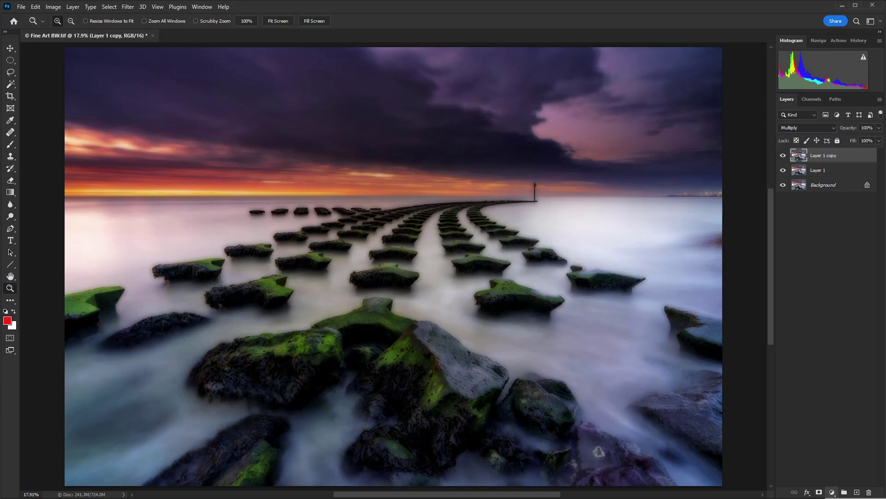
click(833, 492)
click(821, 372)
drag(596, 317, 595, 294)
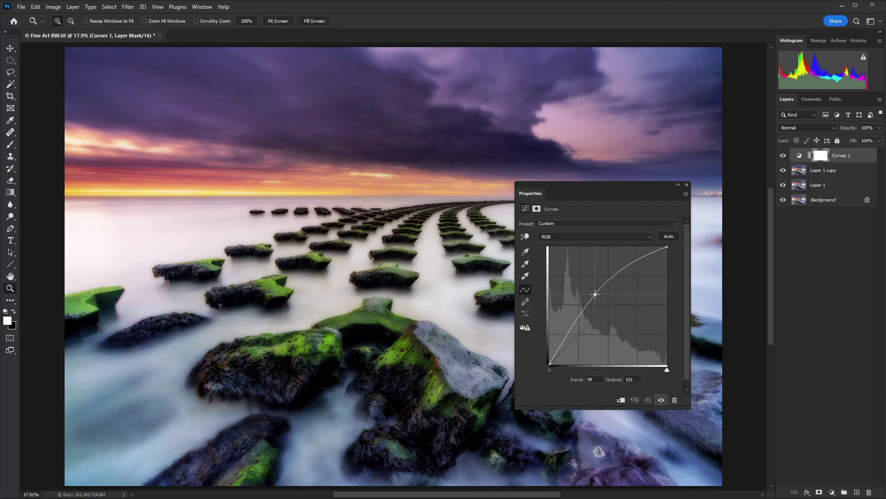
click(686, 185)
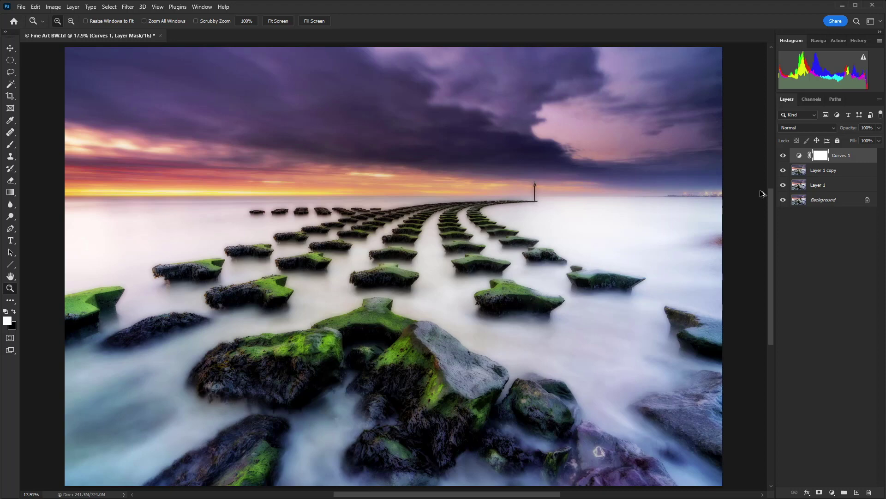
Step: Stamp all visible layers into a new layer and delete the Curves adjustment and both duplicate layers beneath it
key(ctrl+shift+alt+e)
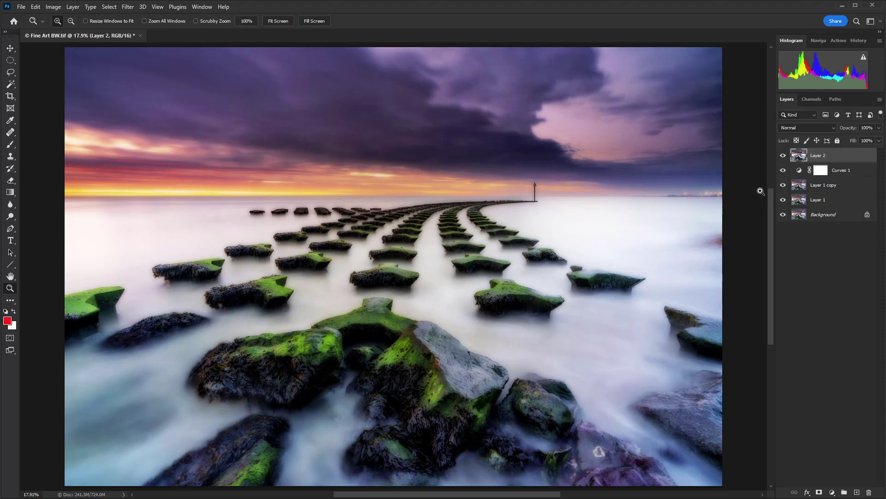
click(844, 171)
shift+click(837, 202)
drag(837, 201, 866, 488)
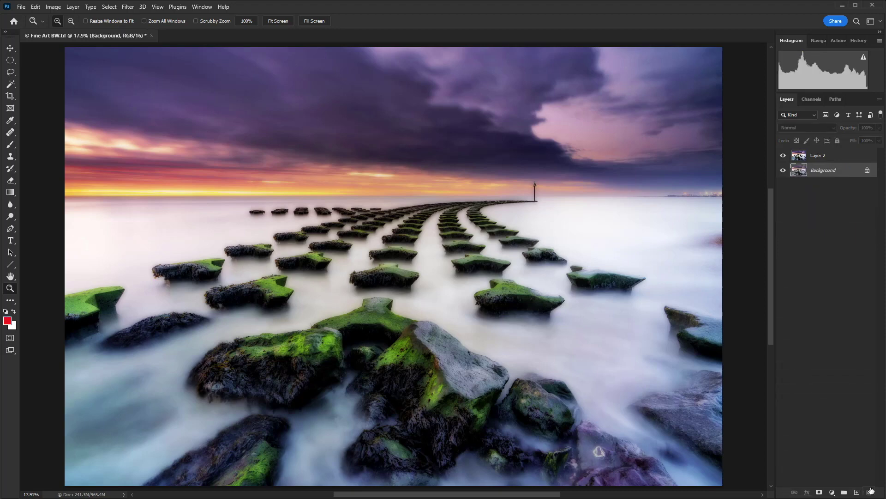
Step: Rename the stamped layer above the Background as Orton
click(833, 157)
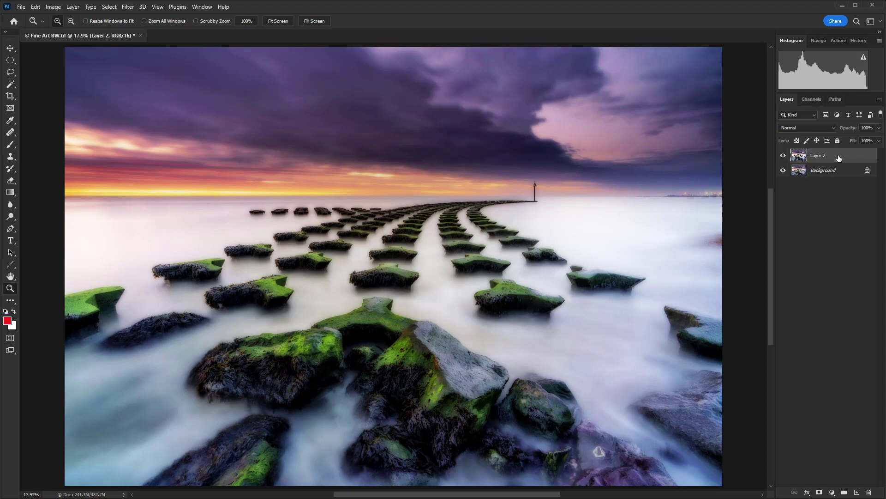
double_click(821, 156)
text(Orton)
key(Return)
Step: Set the Orton layer to Luminosity blending at 40% opacity and exclude its shadows with the Current Layer Blend If range
double_click(858, 155)
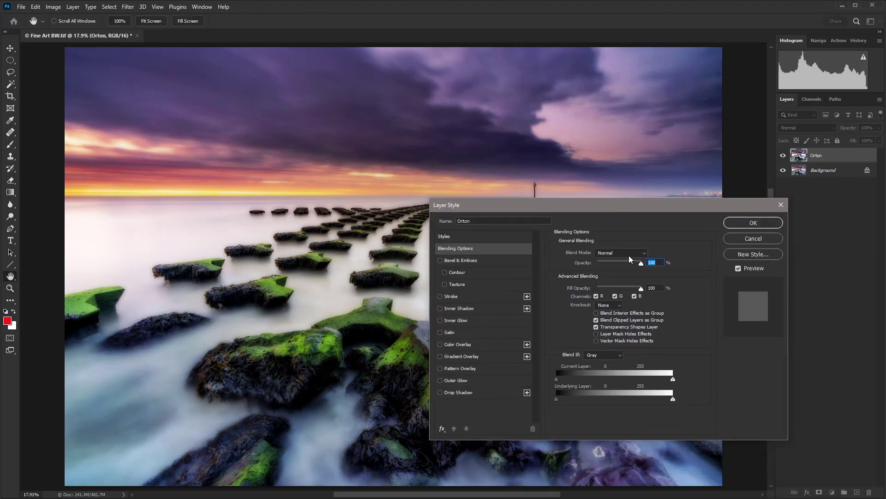
click(642, 253)
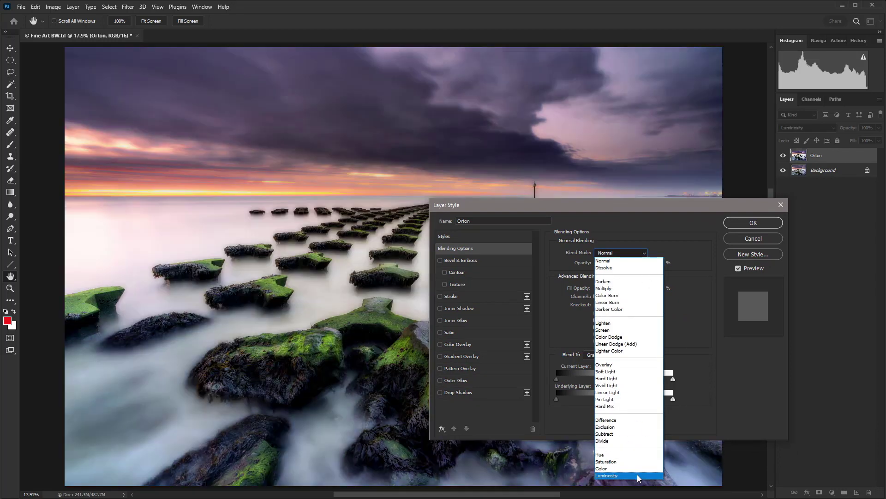
click(638, 475)
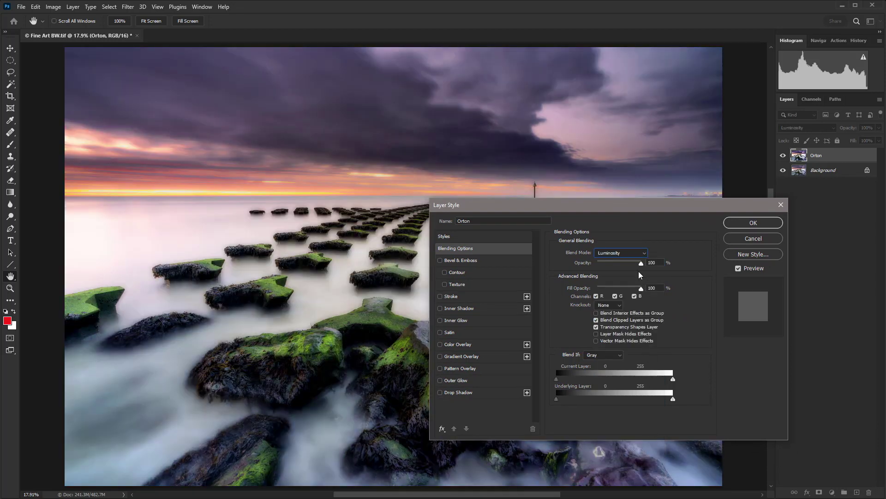
drag(640, 266, 614, 267)
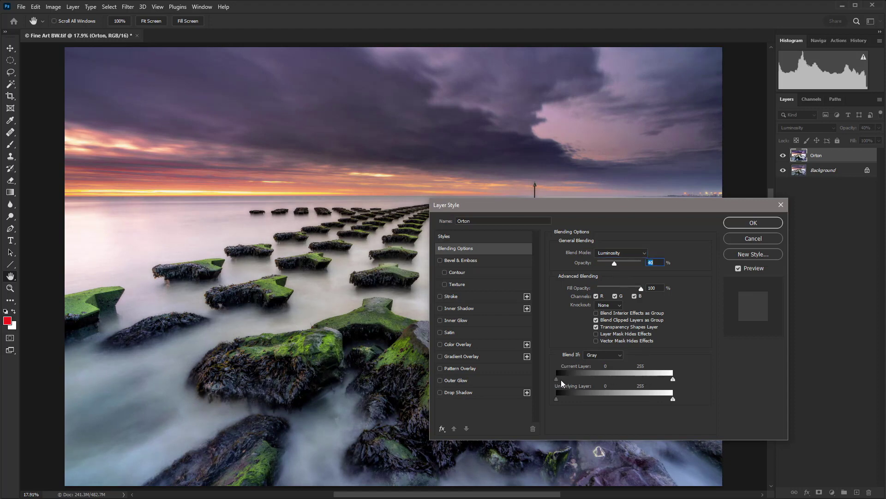
drag(561, 380, 597, 381)
click(771, 222)
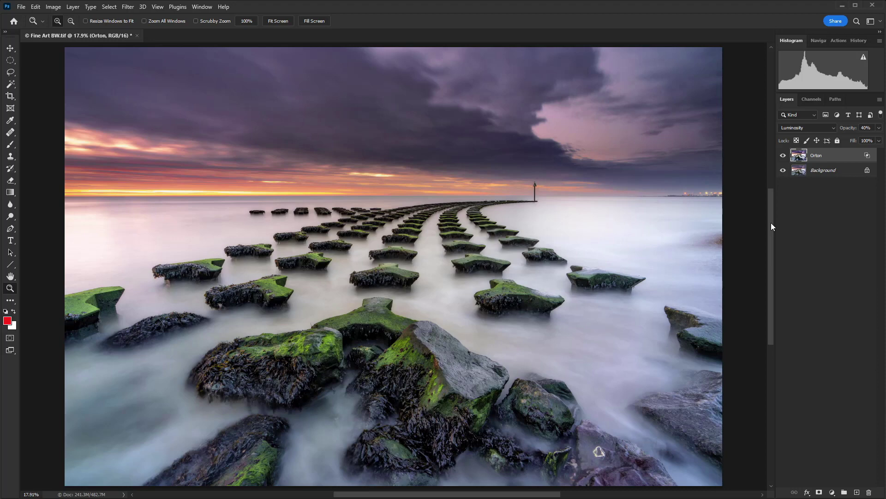
Step: Stamp all visible layers into a new layer and name it Dodge & Burn
key(ctrl+shift+alt+e)
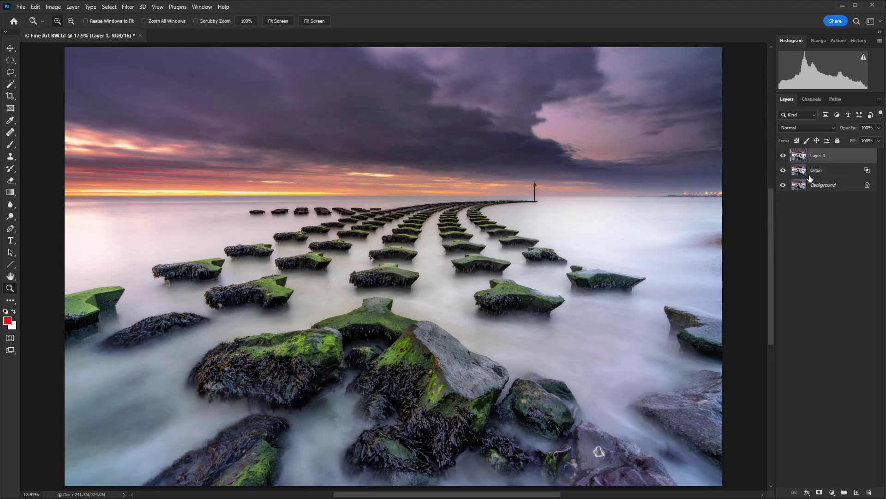
double_click(819, 156)
text(Dodge & Burn)
key(Return)
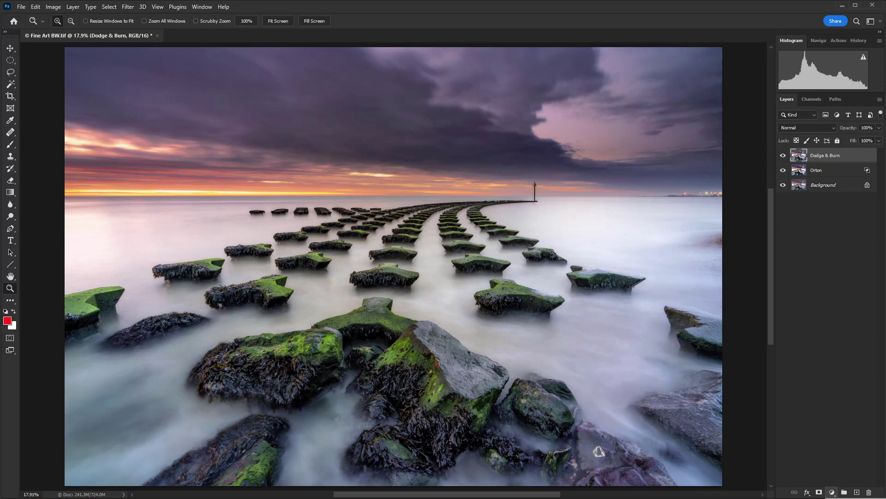
Step: Add a Black & White adjustment above the Dodge & Burn layer with Greens 175, Yellows 118 and Reds 62
click(832, 492)
drag(623, 184, 190, 116)
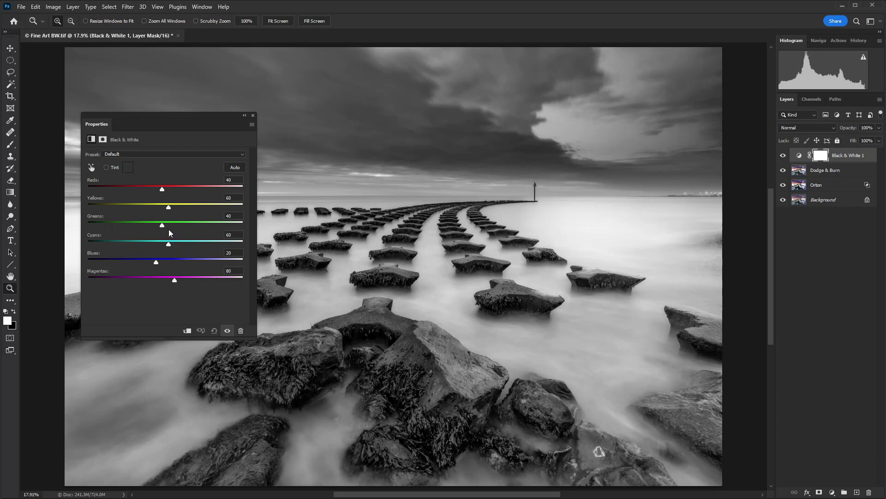
drag(163, 225, 207, 230)
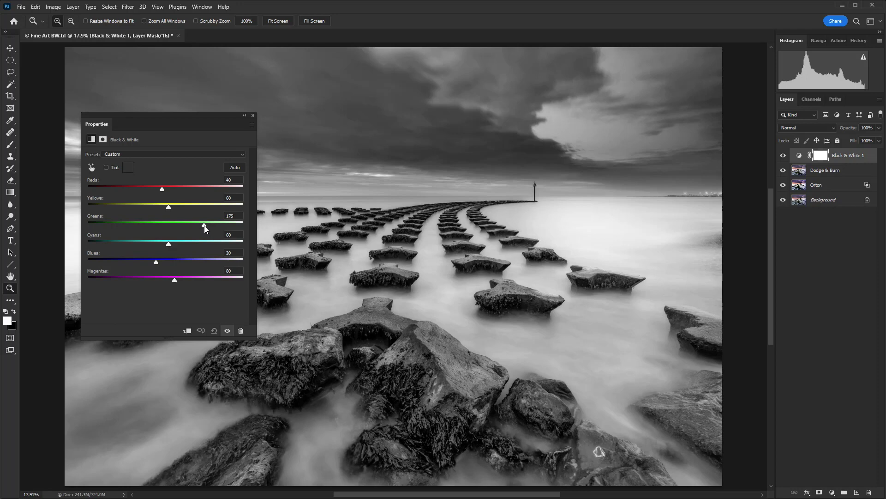
mouse_move(168, 206)
mouse_down()
mouse_move(190, 208)
mouse_move(179, 210)
mouse_up()
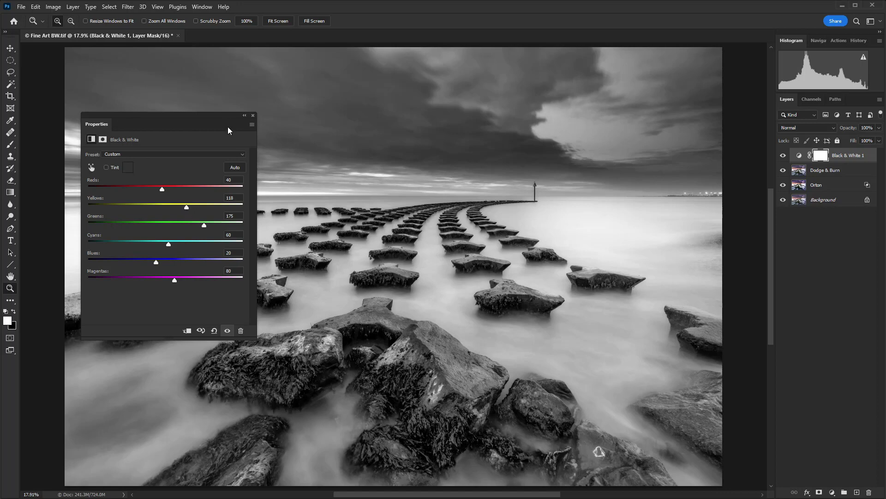
drag(206, 120, 651, 198)
drag(628, 271, 618, 272)
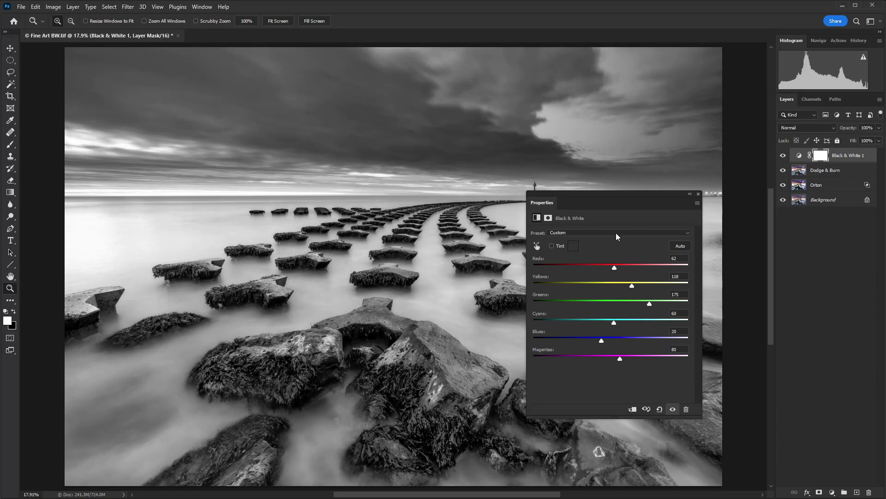
click(699, 194)
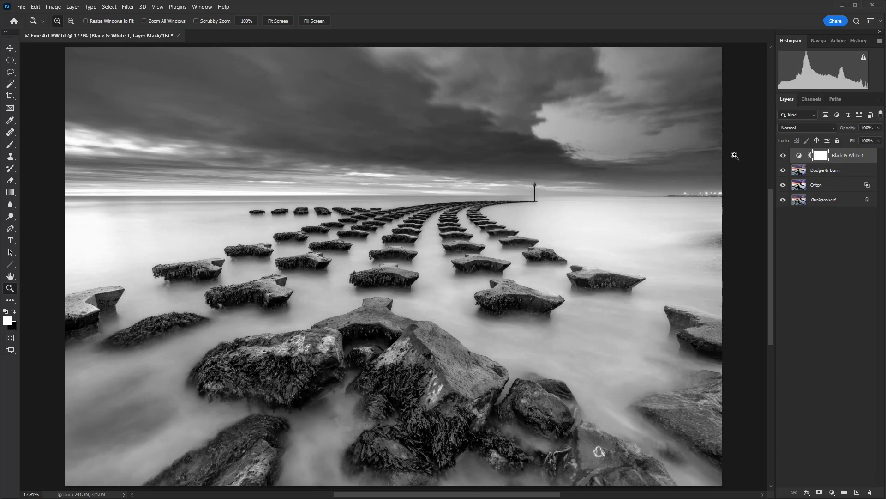
Step: Try a Blues value of -157 in the Black & White adjustment and return Blues to 20
double_click(800, 156)
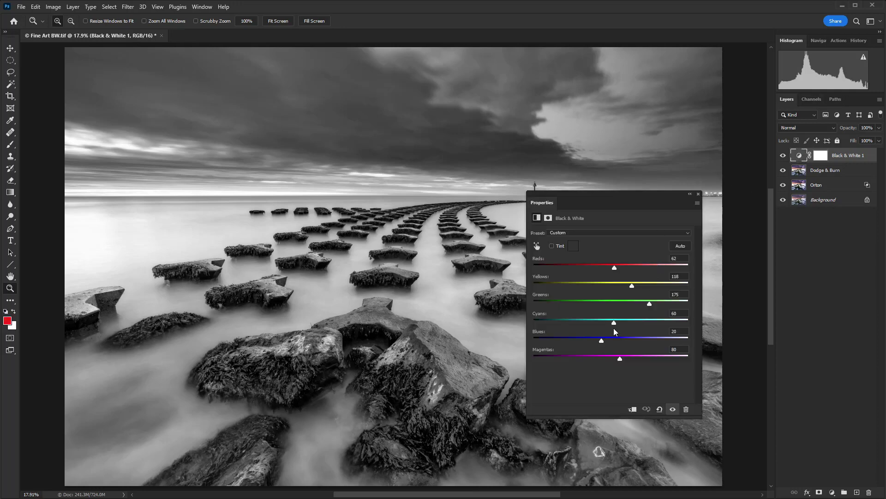
drag(602, 342, 547, 337)
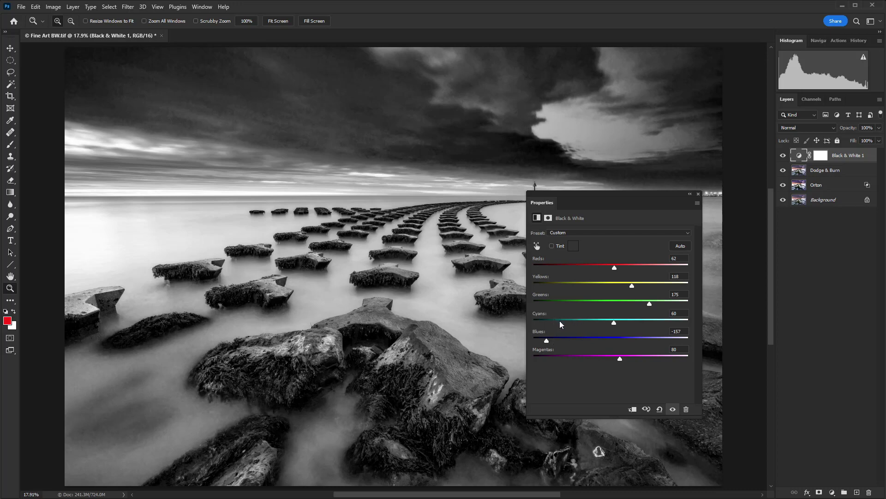
drag(546, 339, 603, 327)
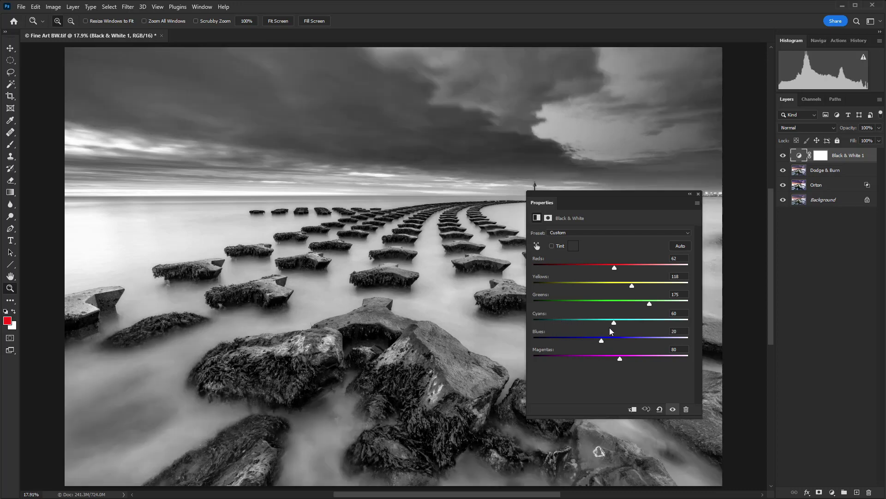
click(698, 195)
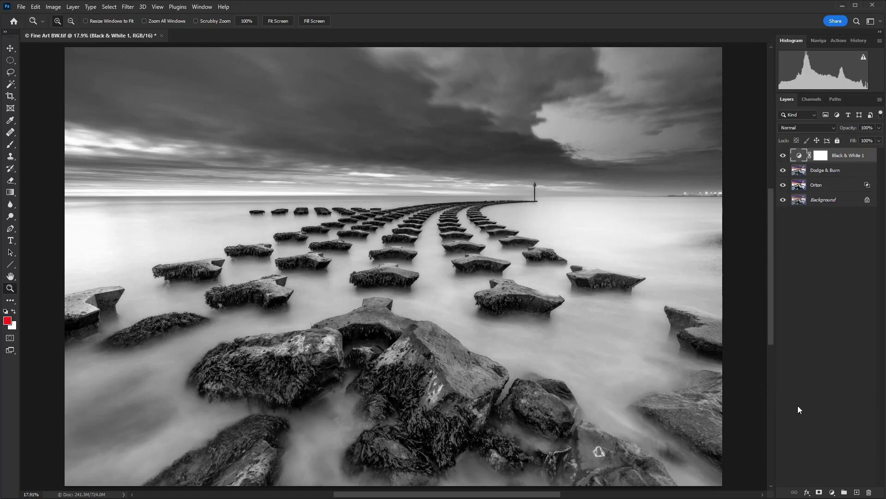
Step: Add a Curves adjustment above the Black & White layer and darken the midtones by lowering input 149 to about output 112
click(832, 492)
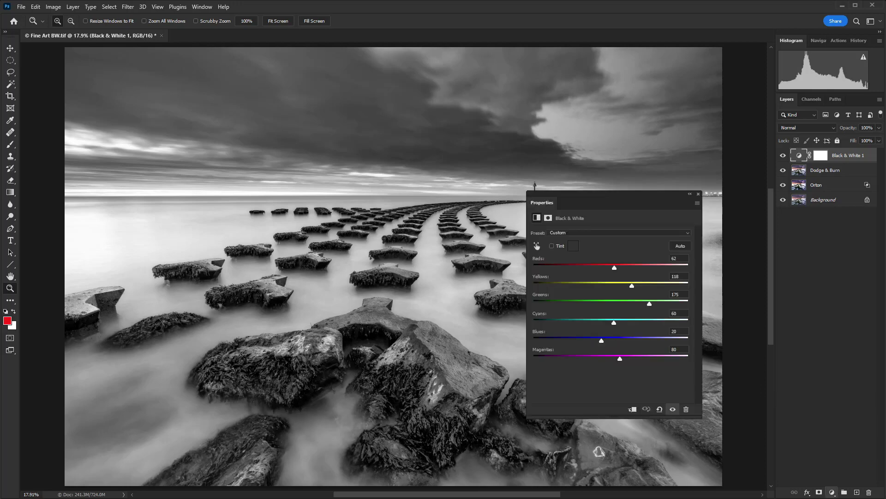
drag(630, 195, 722, 214)
click(711, 333)
drag(711, 333, 721, 340)
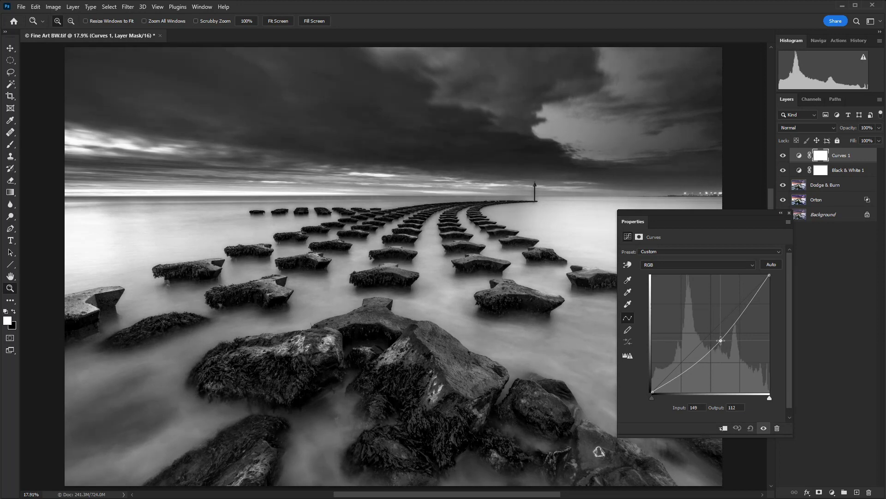
drag(721, 340, 722, 340)
click(789, 212)
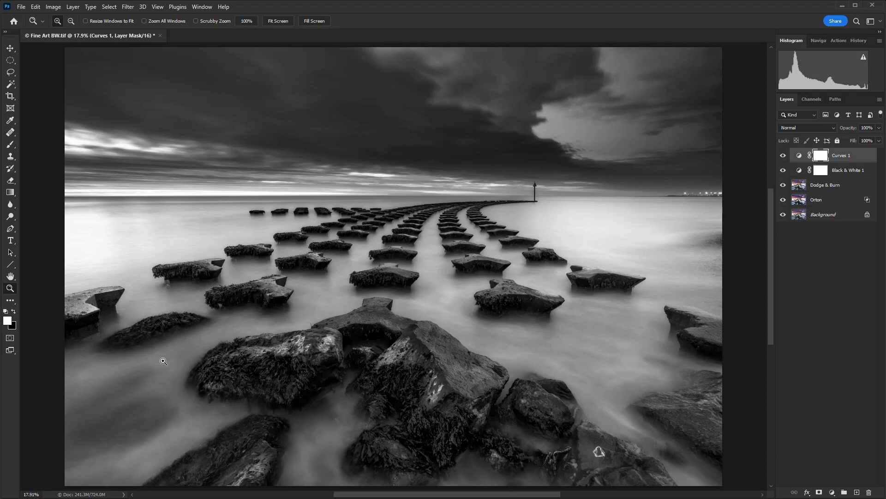
Step: Set up the Dodge tool on the Dodge & Burn layer with a soft 800 px brush, Midtones range and 5% exposure
click(850, 189)
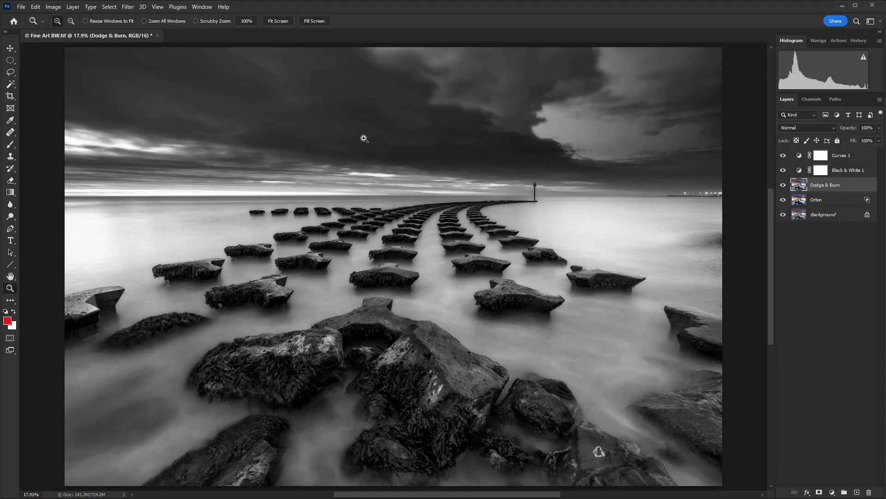
key(o)
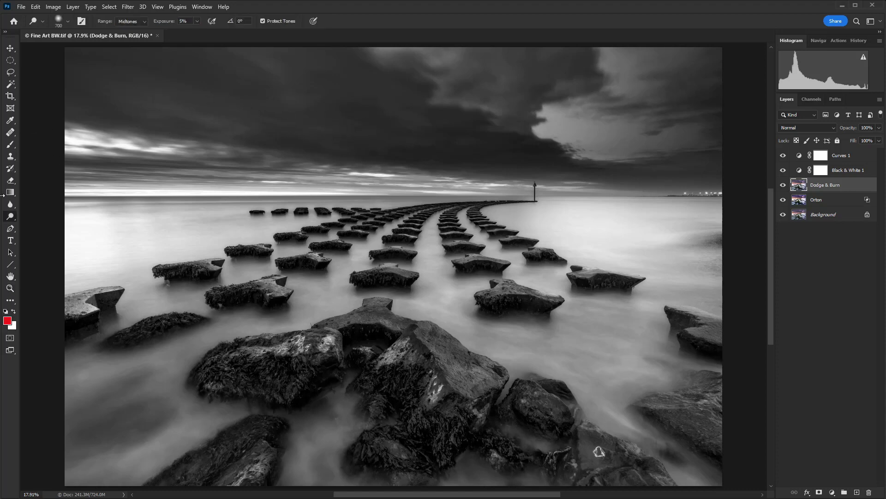
right_click(10, 218)
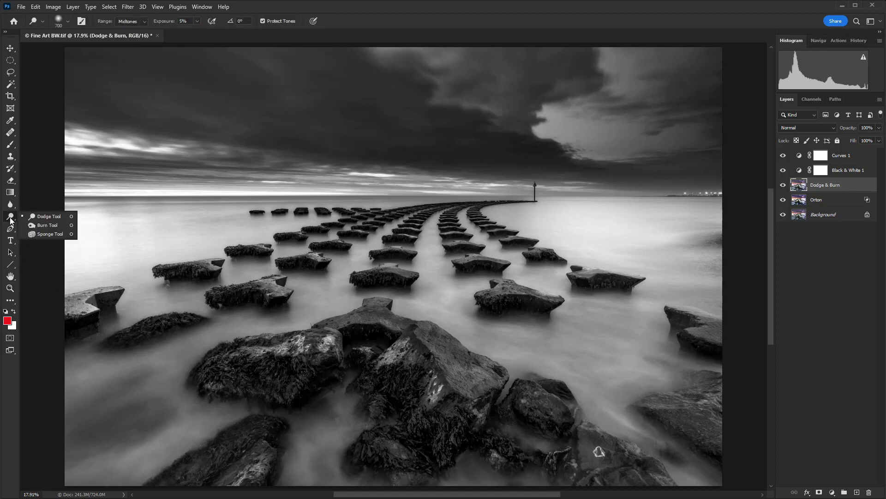
click(34, 215)
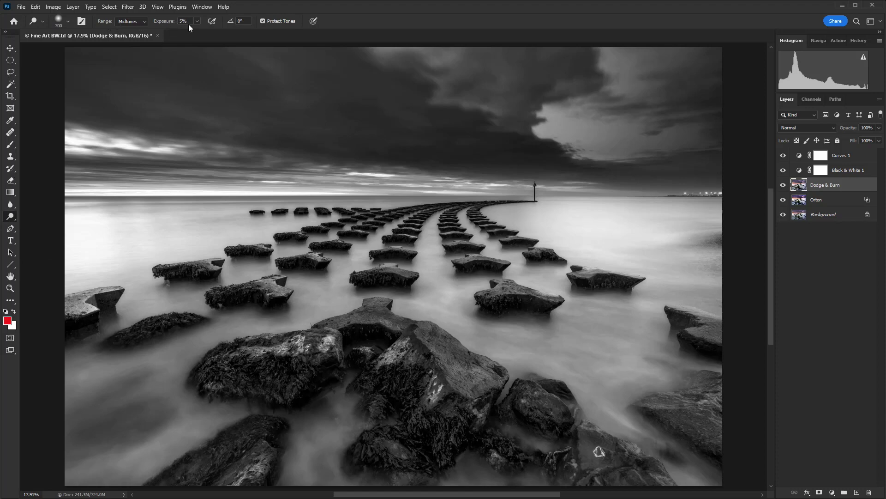
click(68, 21)
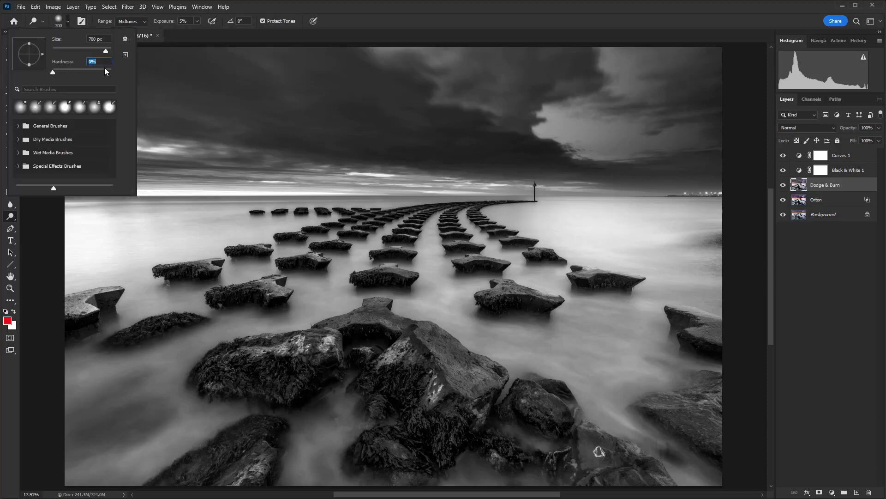
key(Return)
key(bracketright)
key(bracketright)
key(bracketright)
key(bracketleft)
key(bracketleft)
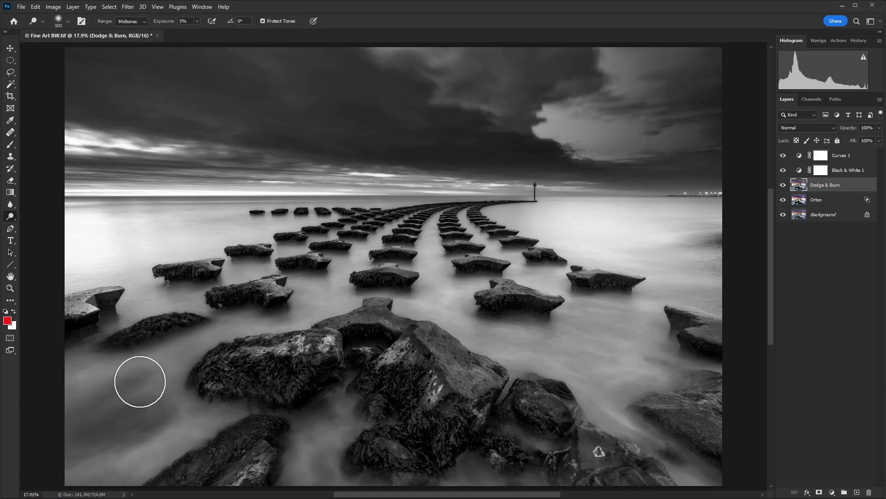
Step: Dodge the misty water around the foreground rocks and between the rows of stones up towards the horizon to brighten it
mouse_move(112, 396)
mouse_down()
mouse_move(136, 425)
mouse_move(147, 420)
mouse_move(152, 432)
mouse_move(153, 421)
mouse_move(91, 439)
mouse_move(159, 415)
mouse_move(68, 447)
mouse_move(52, 443)
mouse_move(39, 421)
mouse_move(94, 391)
mouse_move(56, 429)
mouse_move(131, 379)
mouse_move(99, 393)
mouse_move(78, 405)
mouse_move(204, 350)
mouse_move(125, 395)
mouse_move(71, 464)
mouse_move(183, 418)
mouse_move(124, 467)
mouse_move(52, 481)
mouse_move(195, 367)
mouse_move(108, 441)
mouse_move(78, 437)
mouse_move(159, 421)
mouse_move(115, 448)
mouse_move(165, 428)
mouse_move(92, 494)
mouse_move(146, 458)
mouse_move(149, 383)
mouse_move(186, 356)
mouse_move(81, 410)
mouse_move(114, 392)
mouse_move(65, 411)
mouse_move(113, 380)
mouse_move(45, 407)
mouse_move(92, 422)
mouse_move(150, 424)
mouse_move(136, 440)
mouse_move(86, 456)
mouse_move(219, 411)
mouse_move(252, 417)
mouse_move(197, 422)
mouse_move(270, 425)
mouse_move(359, 410)
mouse_move(308, 444)
mouse_move(289, 480)
mouse_move(528, 477)
mouse_move(335, 463)
mouse_move(364, 442)
mouse_move(314, 426)
mouse_move(328, 408)
mouse_move(351, 417)
mouse_move(335, 442)
mouse_move(322, 446)
mouse_move(329, 423)
mouse_move(316, 441)
mouse_move(319, 471)
mouse_move(147, 396)
mouse_move(73, 382)
mouse_move(12, 405)
mouse_move(194, 340)
mouse_move(304, 318)
mouse_move(214, 324)
mouse_move(143, 295)
mouse_move(168, 280)
mouse_move(393, 231)
mouse_move(383, 210)
mouse_move(468, 222)
mouse_move(396, 277)
mouse_move(363, 324)
mouse_move(577, 350)
mouse_move(613, 413)
mouse_move(686, 473)
mouse_move(643, 435)
mouse_move(631, 372)
mouse_move(639, 360)
mouse_move(558, 305)
mouse_move(255, 286)
mouse_move(370, 271)
mouse_move(461, 337)
mouse_move(625, 348)
mouse_move(586, 368)
mouse_move(659, 380)
mouse_move(620, 413)
mouse_move(577, 366)
mouse_move(685, 292)
mouse_move(670, 279)
mouse_move(587, 387)
mouse_move(718, 496)
mouse_up()
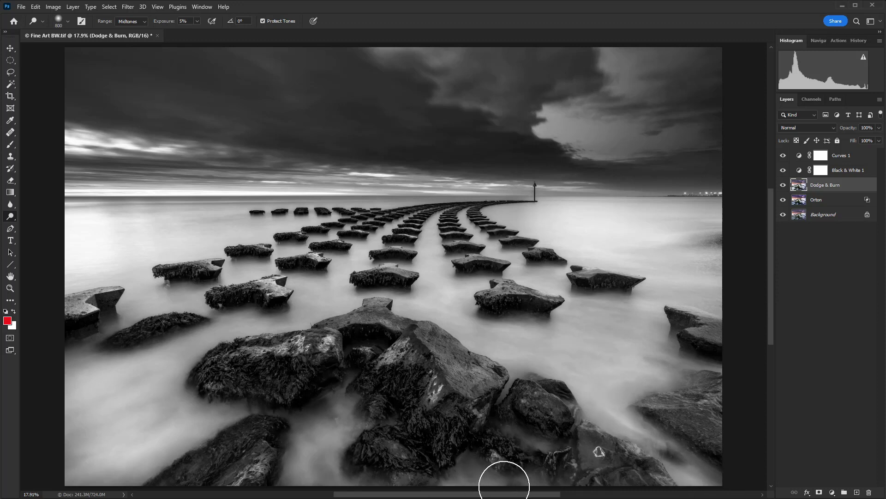
mouse_move(311, 476)
mouse_down()
mouse_move(302, 480)
mouse_move(301, 445)
mouse_move(306, 474)
mouse_move(299, 465)
mouse_move(323, 447)
mouse_move(194, 420)
mouse_move(162, 394)
mouse_move(99, 439)
mouse_up()
mouse_move(362, 311)
mouse_down()
mouse_move(265, 317)
mouse_move(334, 293)
mouse_move(204, 323)
mouse_move(336, 277)
mouse_move(512, 267)
mouse_move(519, 295)
mouse_move(611, 323)
mouse_move(598, 317)
mouse_move(492, 341)
mouse_move(582, 345)
mouse_move(663, 307)
mouse_move(730, 299)
mouse_move(674, 301)
mouse_up()
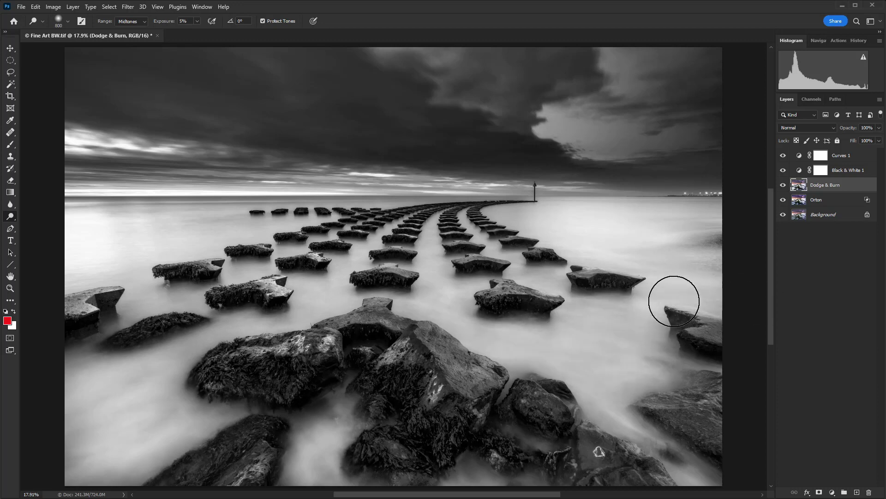
mouse_move(55, 362)
mouse_down()
mouse_move(95, 317)
mouse_move(136, 386)
mouse_move(159, 390)
mouse_move(182, 425)
mouse_move(126, 477)
mouse_move(68, 475)
mouse_move(79, 384)
mouse_move(50, 367)
mouse_move(428, 286)
mouse_move(427, 274)
mouse_move(482, 305)
mouse_move(537, 267)
mouse_move(582, 307)
mouse_move(543, 319)
mouse_move(666, 369)
mouse_move(711, 241)
mouse_move(669, 228)
mouse_move(701, 228)
mouse_move(702, 240)
mouse_up()
mouse_move(197, 240)
mouse_down()
mouse_move(210, 229)
mouse_move(150, 222)
mouse_move(168, 214)
mouse_move(349, 220)
mouse_move(216, 252)
mouse_move(338, 232)
mouse_move(253, 223)
mouse_move(282, 266)
mouse_move(421, 303)
mouse_move(461, 292)
mouse_up()
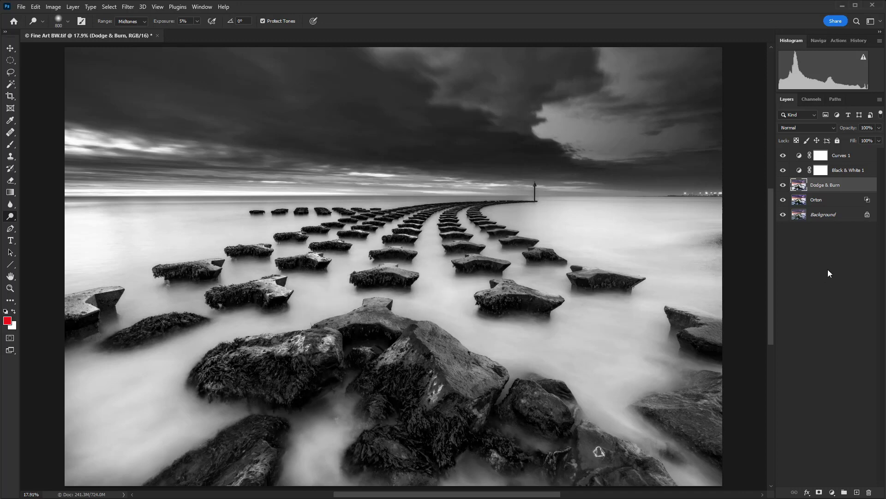
Step: Group all layers above the Background, from Orton up to the Curves adjustment
click(836, 199)
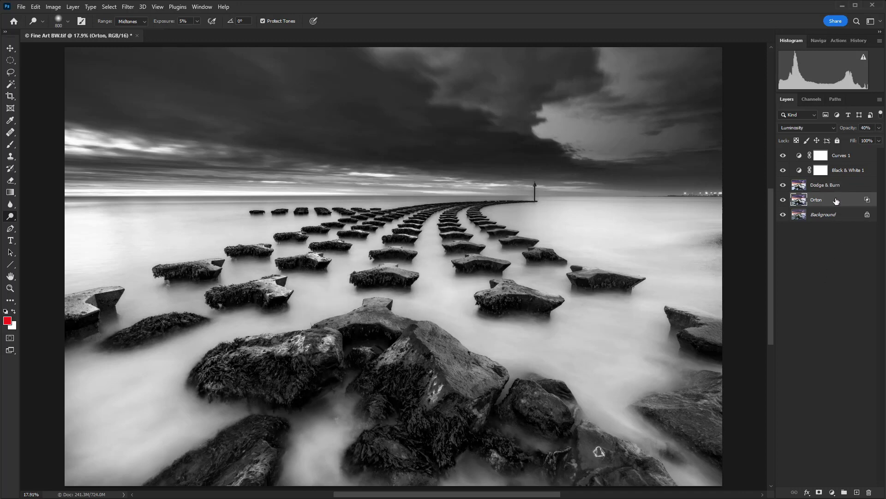
shift+click(849, 162)
key(ctrl+g)
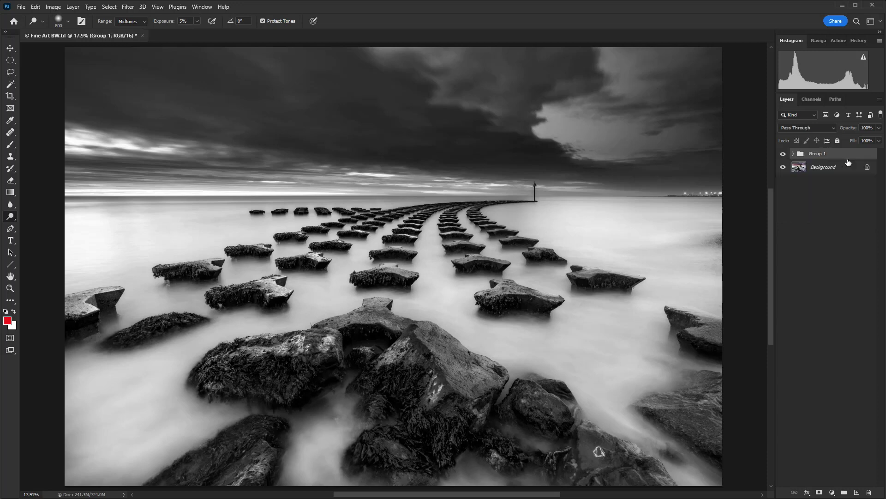
Step: Hide the layer group and add a default Black & White adjustment directly above the Background layer
click(783, 154)
click(823, 167)
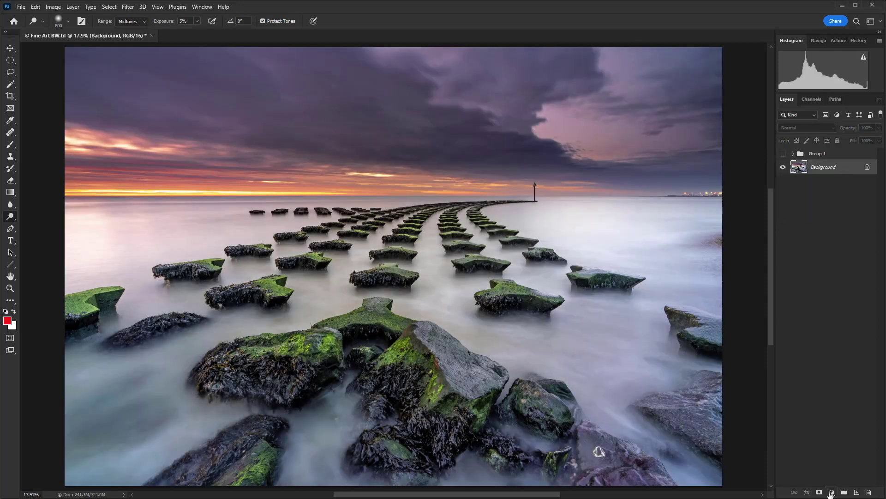
click(833, 492)
click(759, 330)
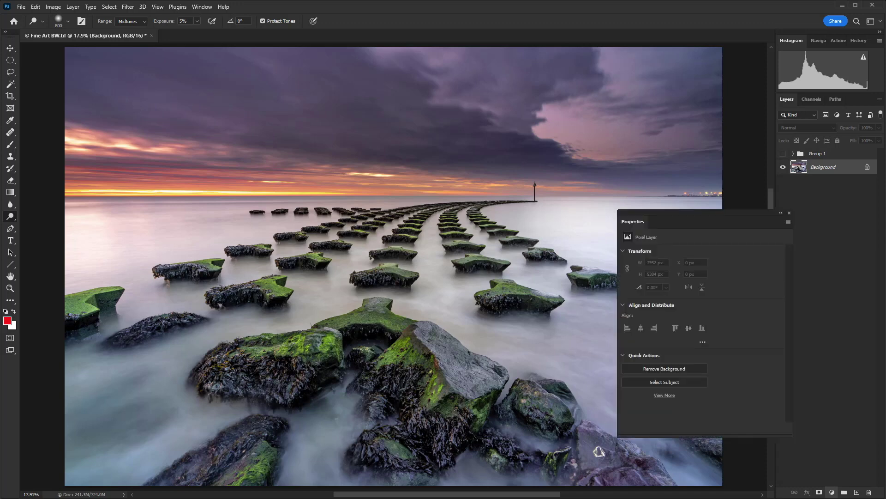
click(790, 213)
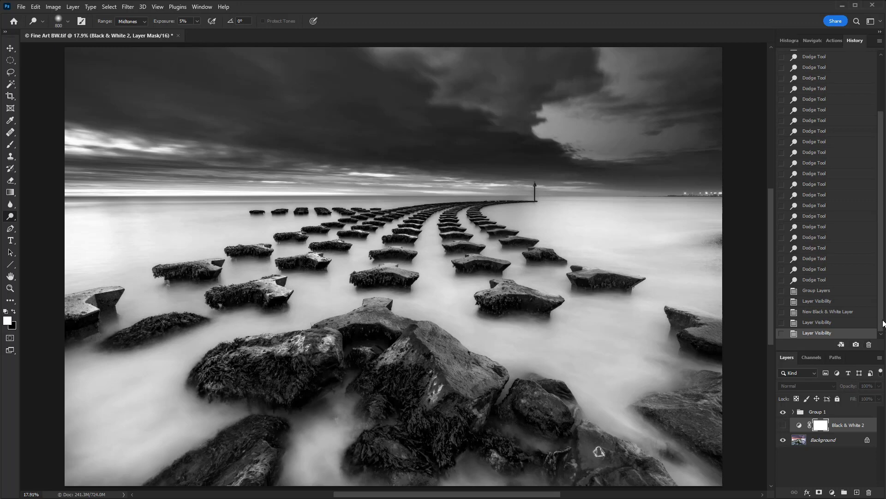
Step: Compare the plain black and white version in Snapshot 1 with the fine art version in Snapshot 2, ending on Snapshot 2
click(783, 413)
scroll(882, 227, up, 10)
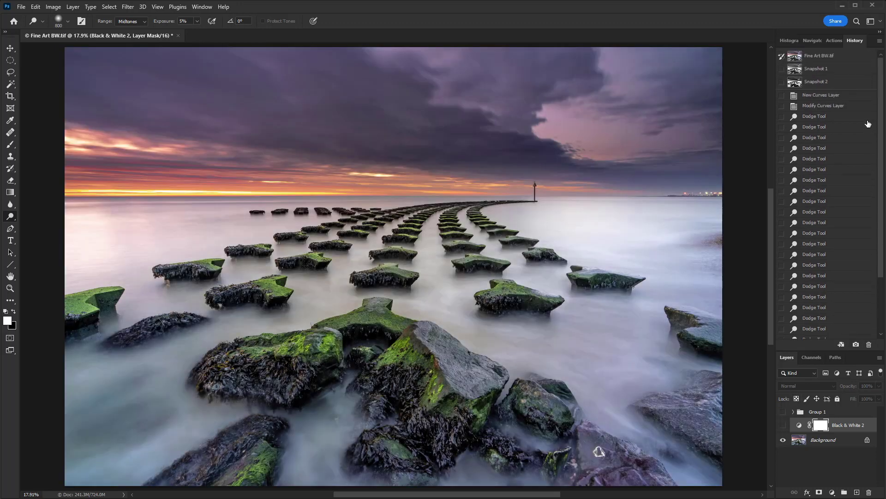
click(817, 69)
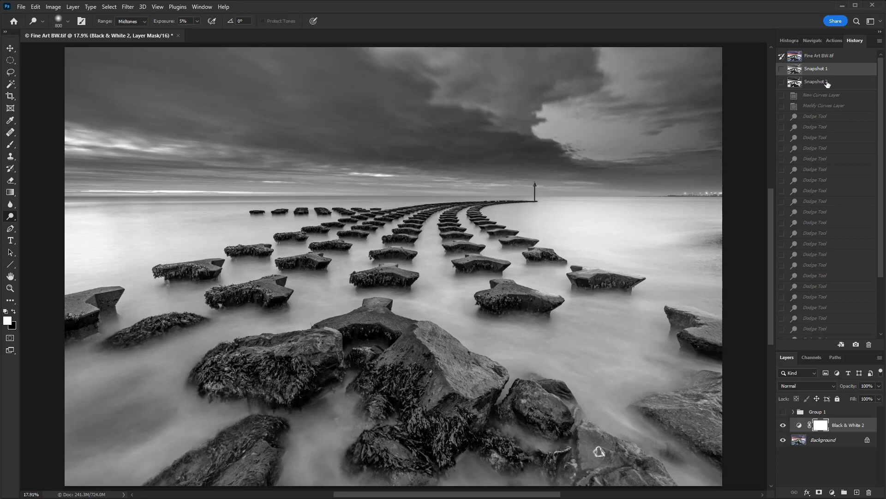
click(826, 84)
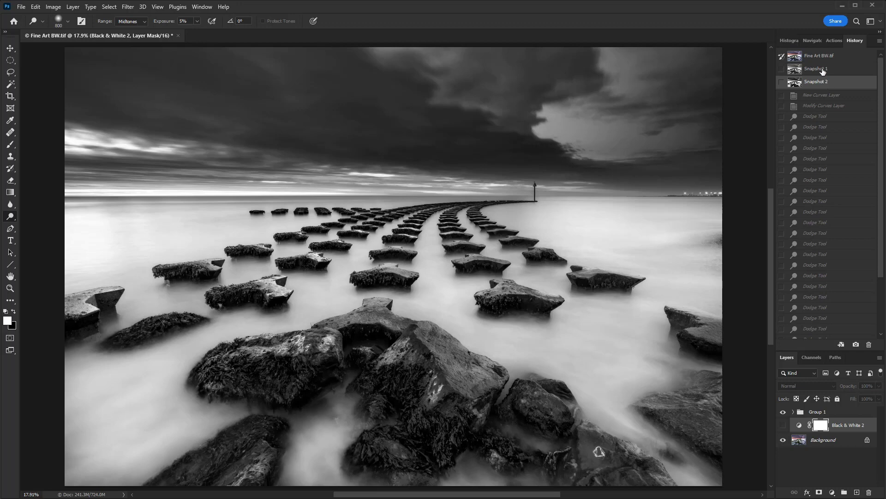
click(824, 71)
click(824, 83)
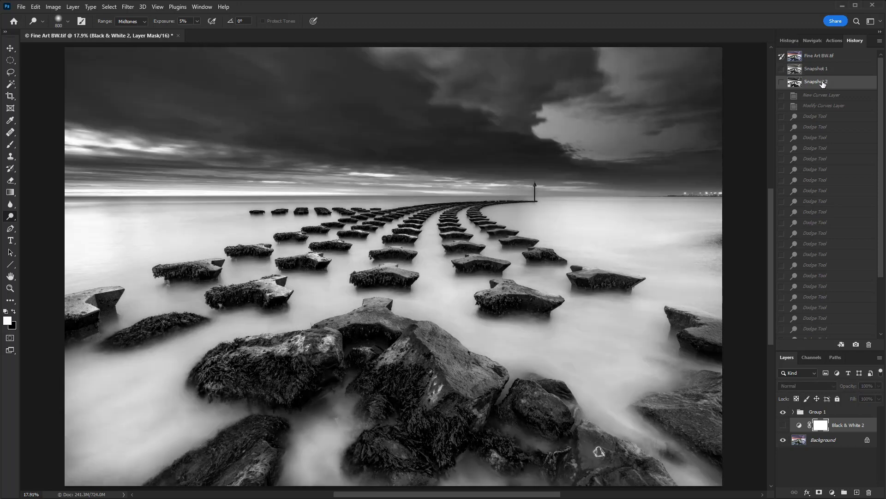